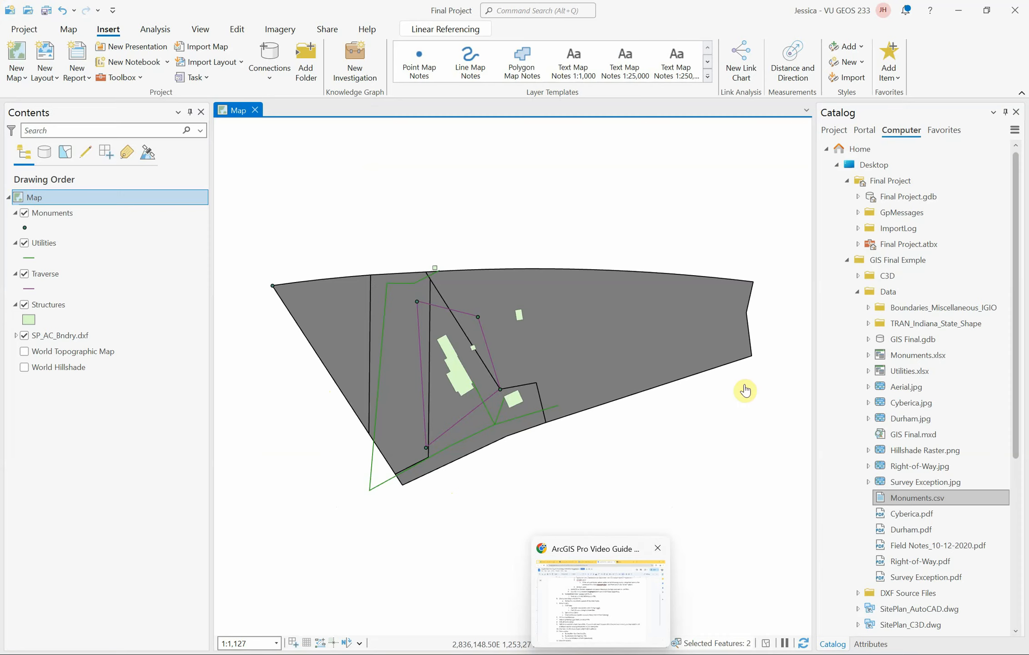
Collapse the GIS Final Exmple folder and examine the contents of Final Project.gdb inside the Final Project folder.
left_click(847, 259)
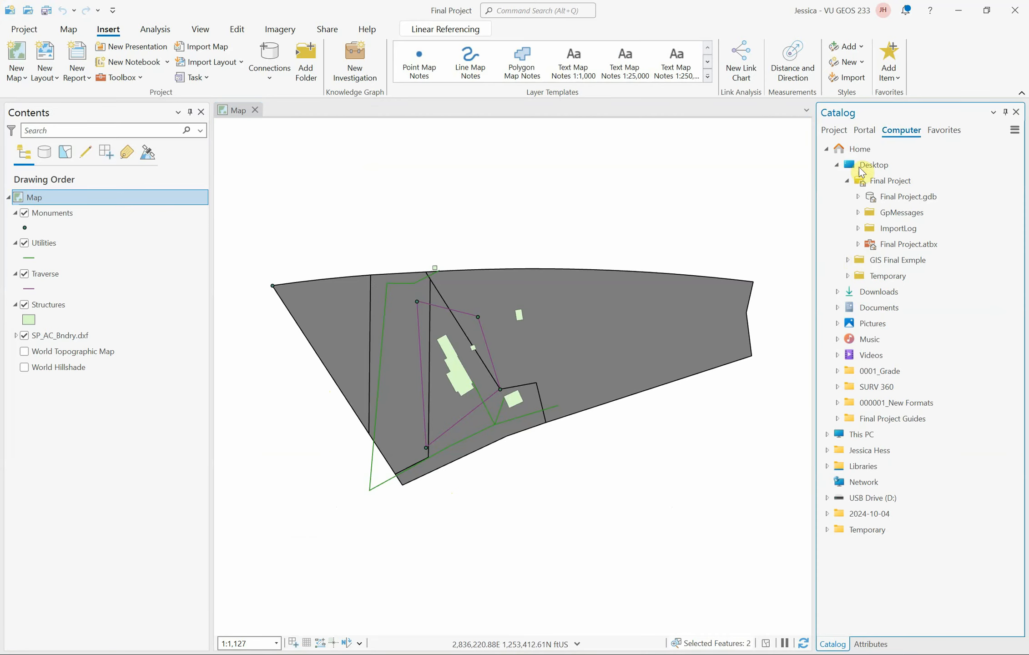
left_click(933, 164)
left_click(847, 180)
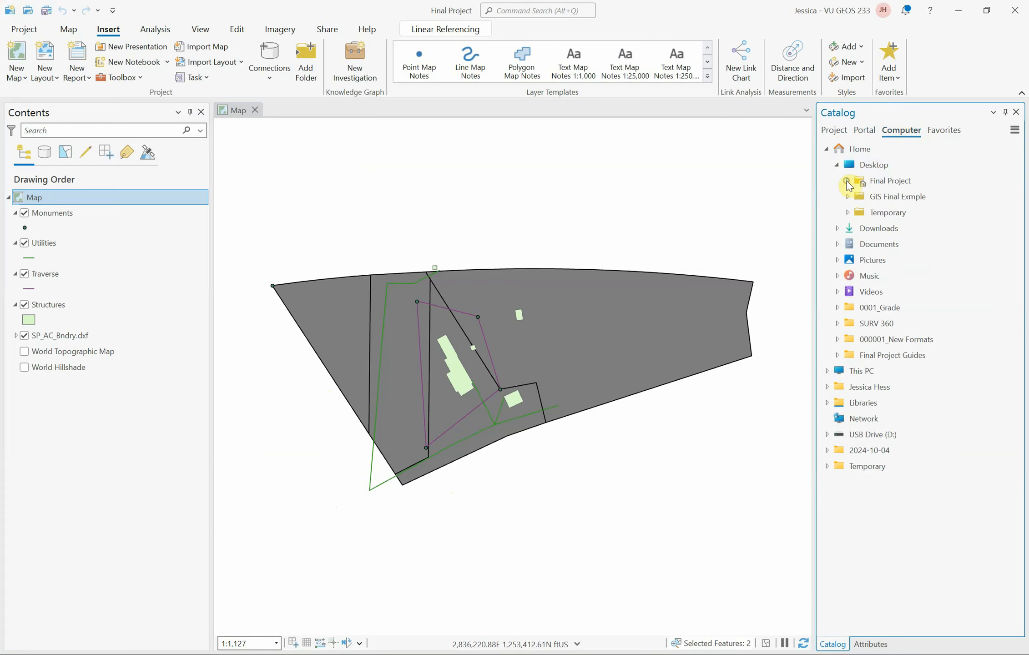
left_click(858, 183)
left_click(834, 131)
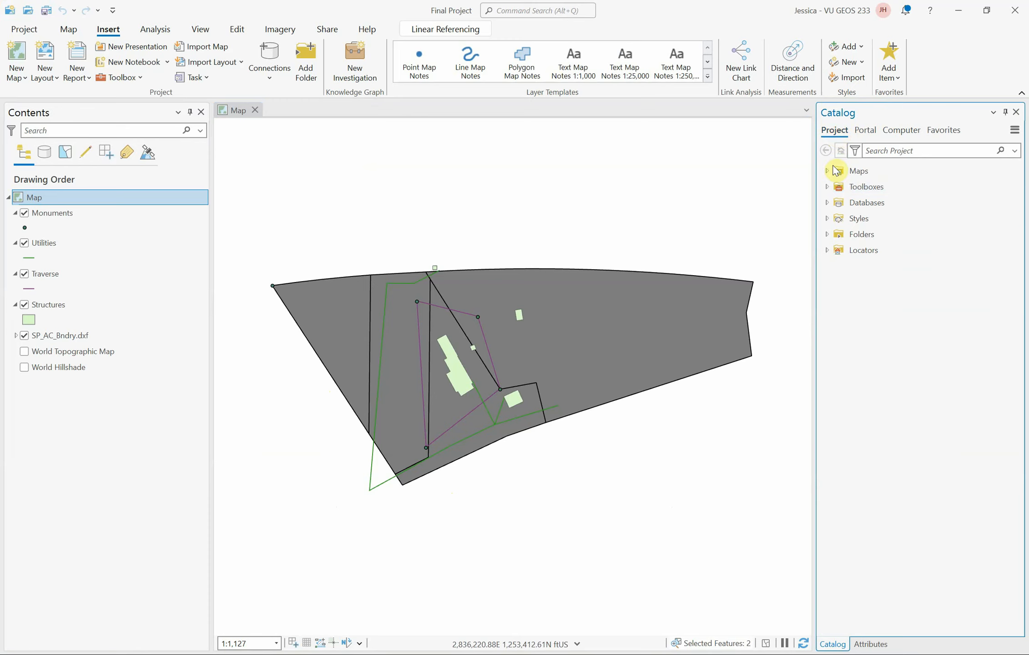
left_click(895, 132)
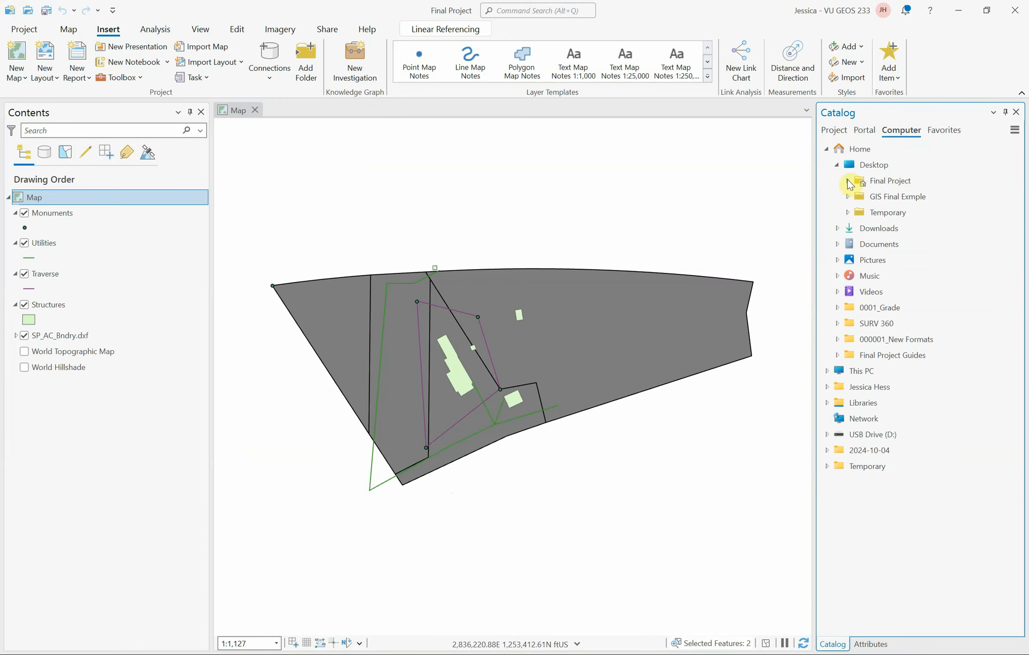
left_click(847, 184)
left_click(903, 197)
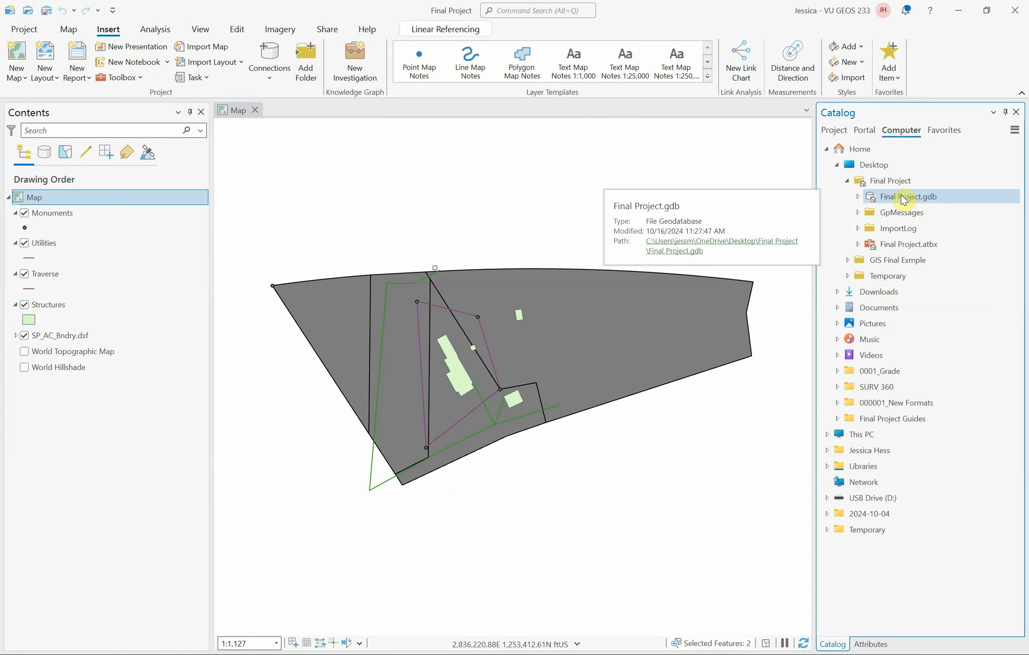
left_click(858, 196)
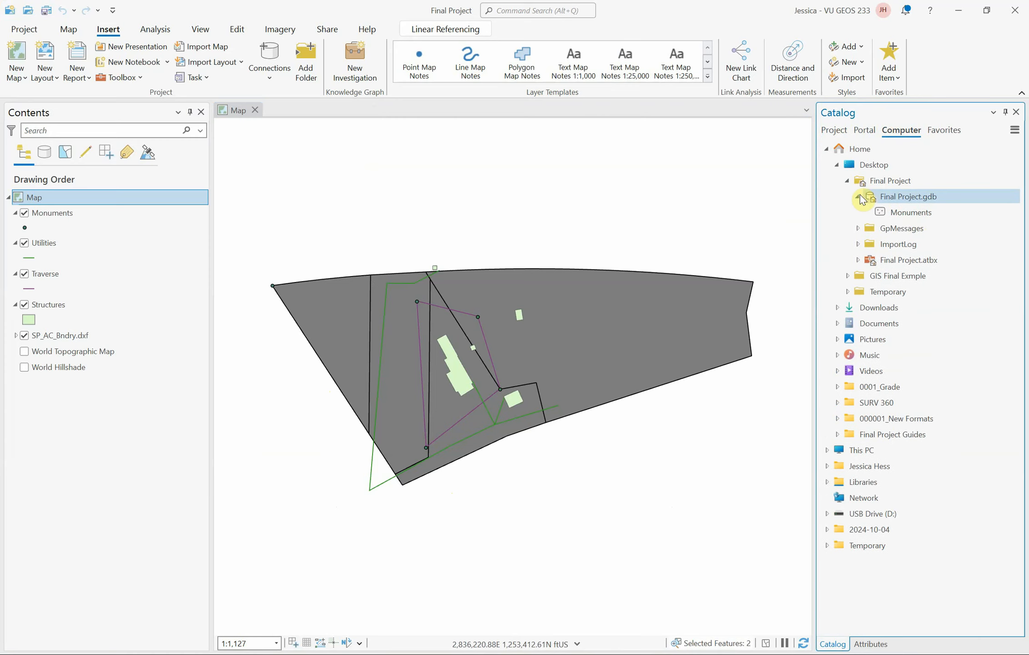
left_click(891, 214)
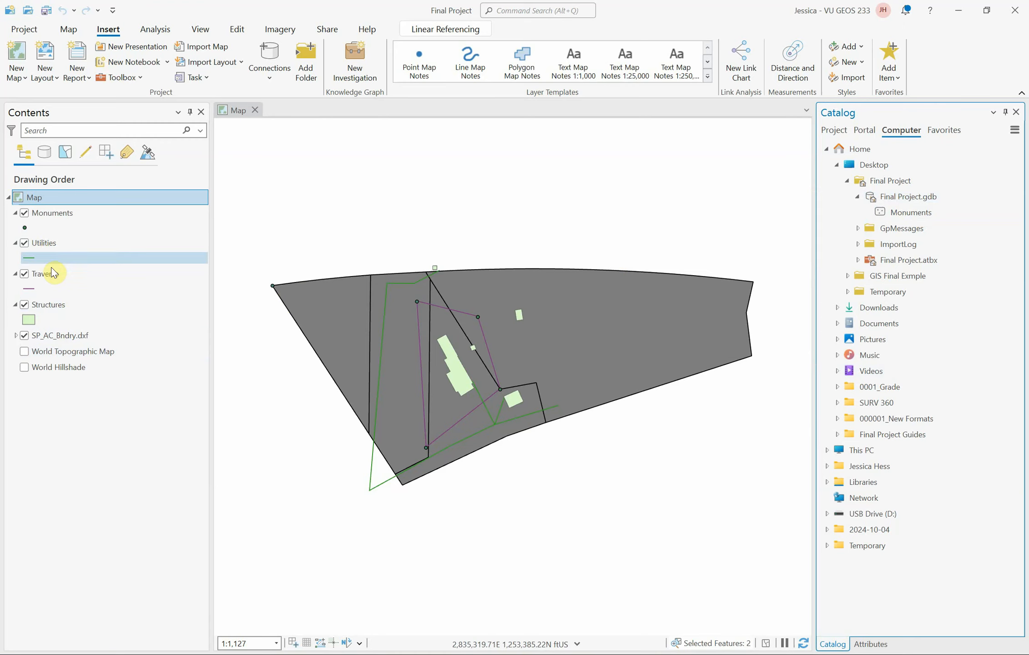
Export the Utilities layer's features to Final Project.gdb as a feature class named Utilities.
right_click(43, 246)
mouse_move(126, 551)
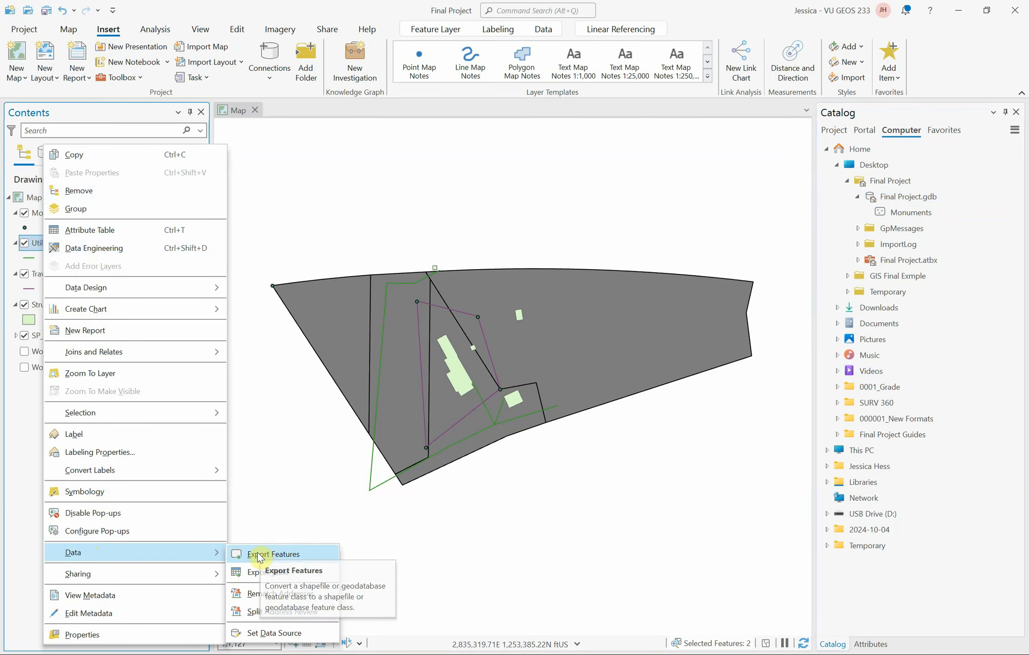
left_click(281, 555)
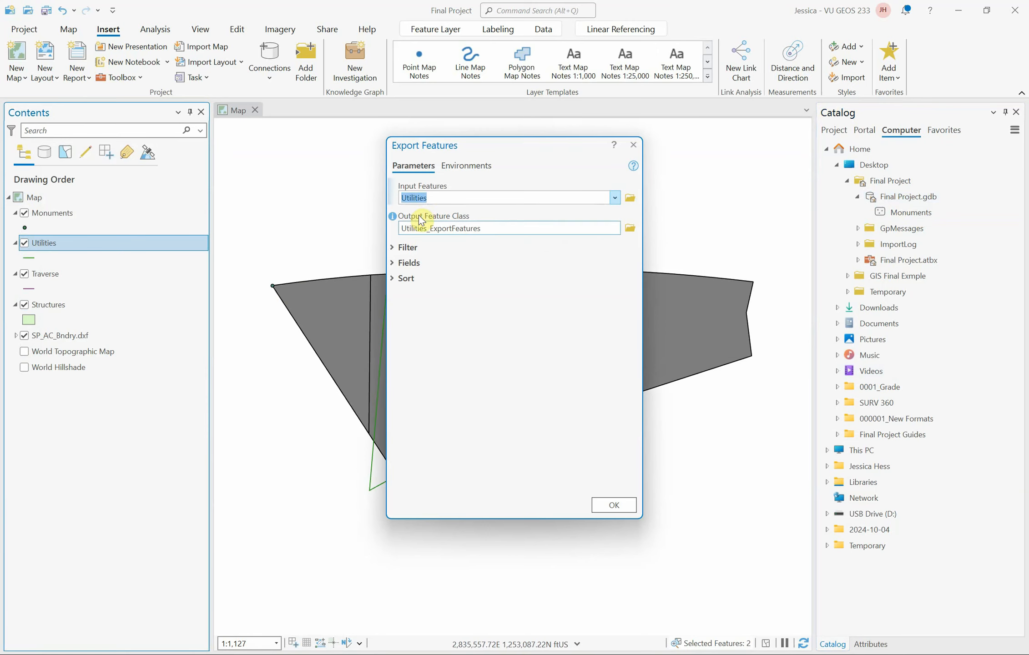
left_click(488, 226)
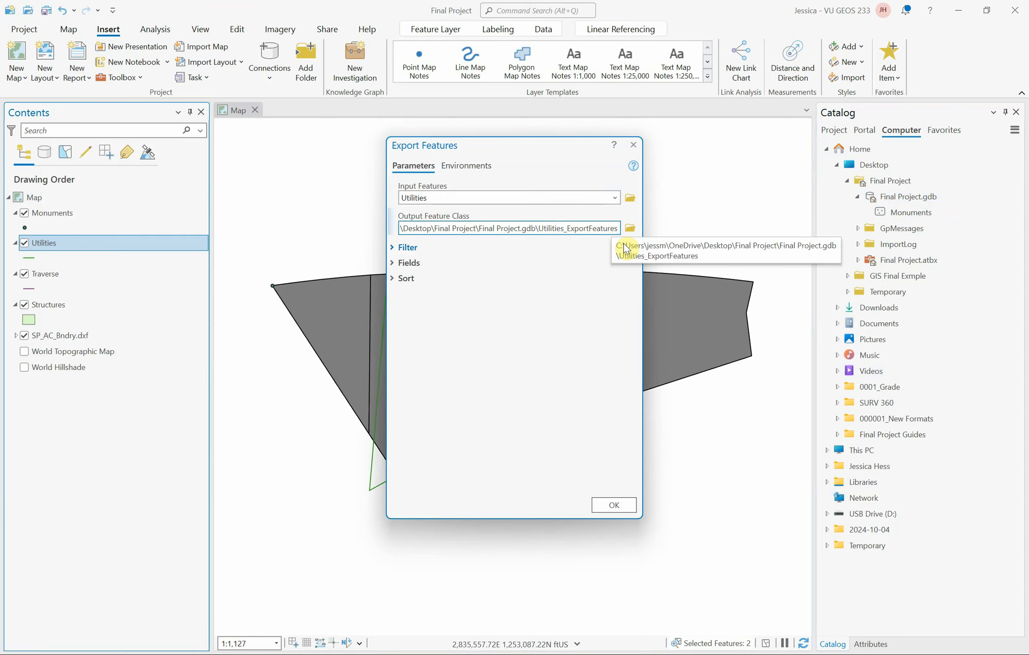
key("BackSpace")
key("BackSpace")
key("BackSpace")
key("BackSpace")
key("BackSpace")
key("BackSpace")
key("BackSpace")
key("BackSpace")
key("BackSpace")
key("BackSpace")
key("BackSpace")
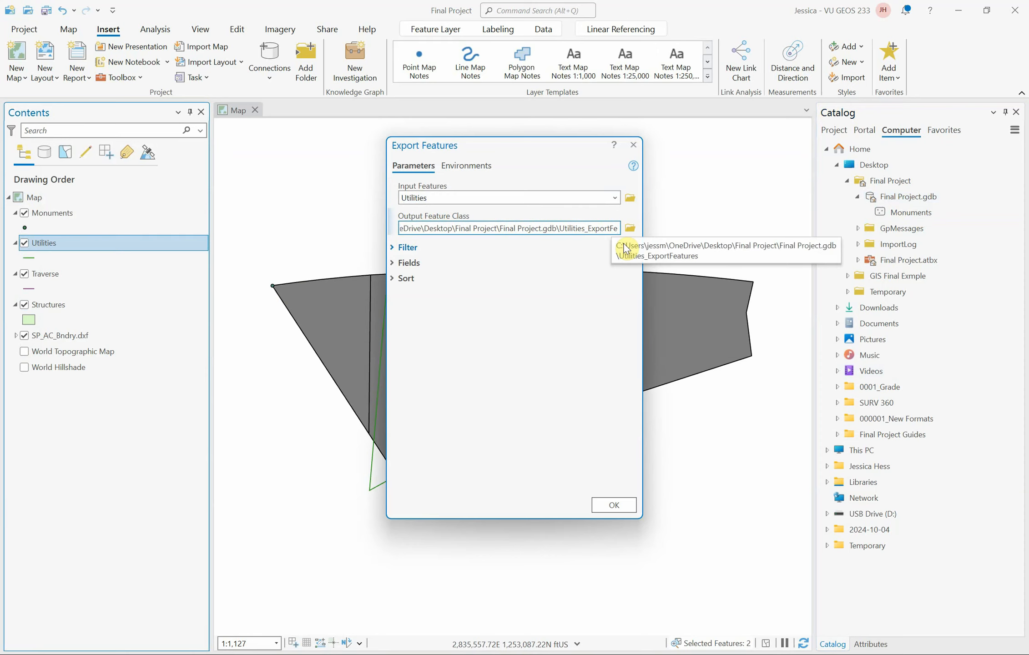
key("BackSpace")
key("BackSpace")
key("BackSpace")
key("BackSpace")
key("BackSpace")
key("BackSpace")
key("BackSpace")
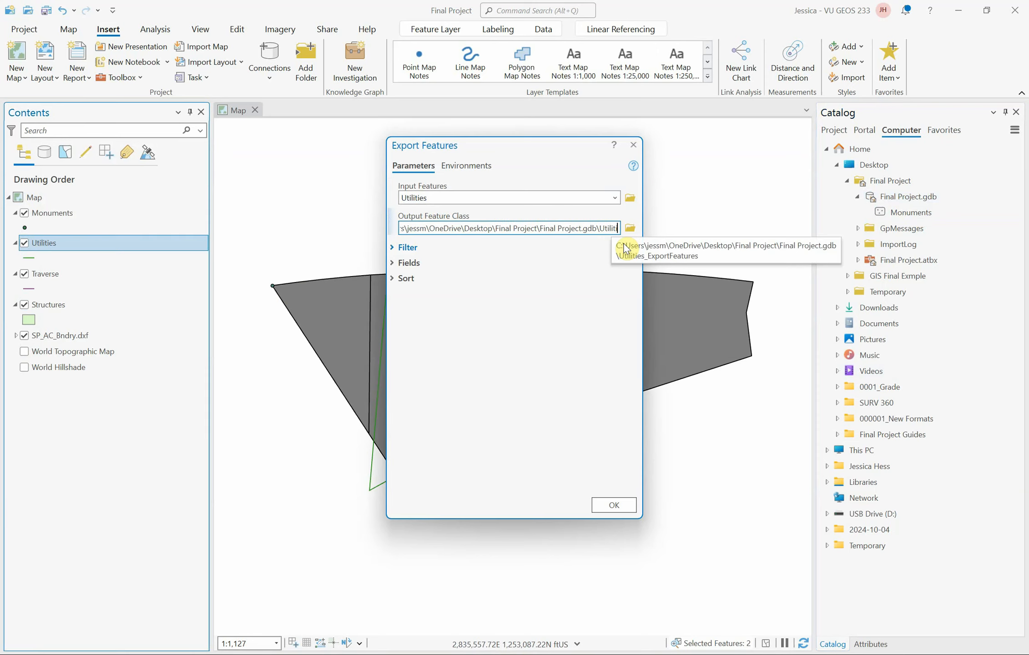
type("ies")
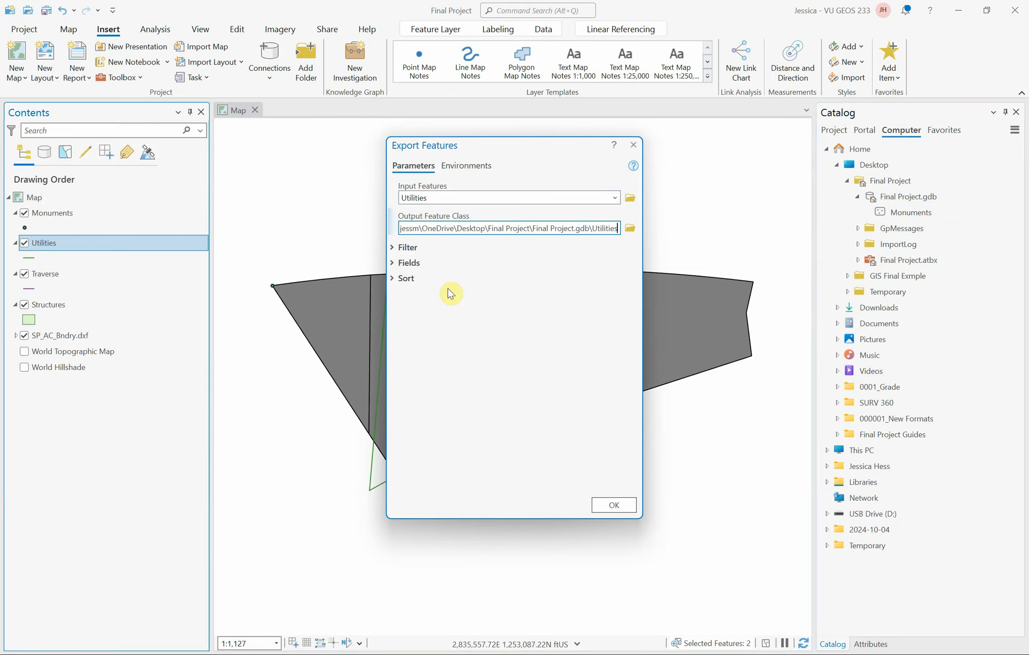
left_click(607, 508)
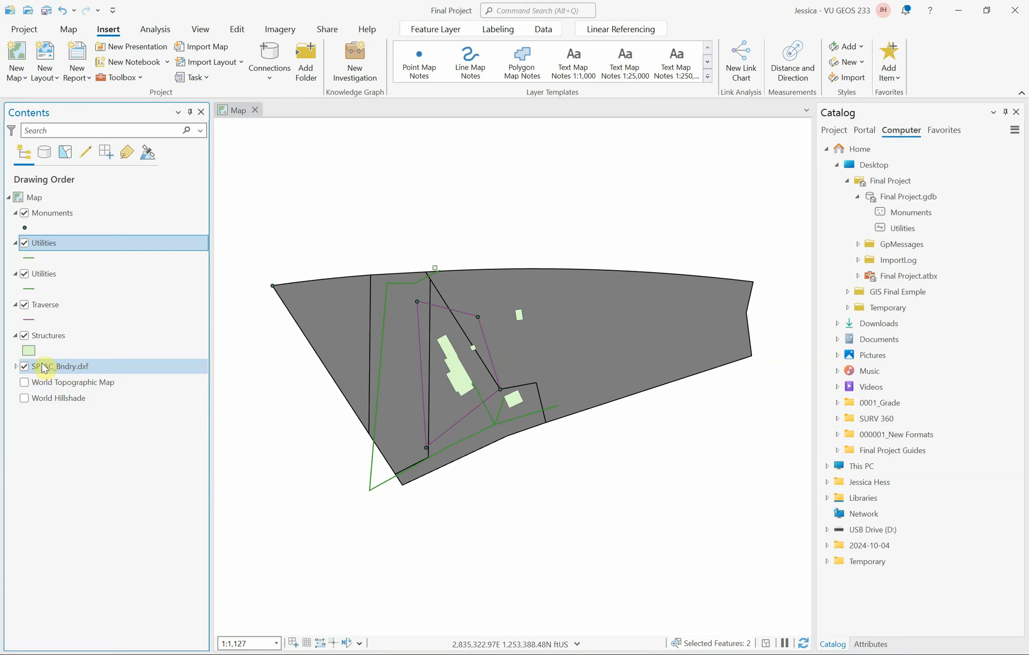
Export the SP_AC_Bndry-Polygon sublayer of SP_AC_Bndry.dxf to Final Project.gdb as a feature class named Boundaries.
left_click(16, 367)
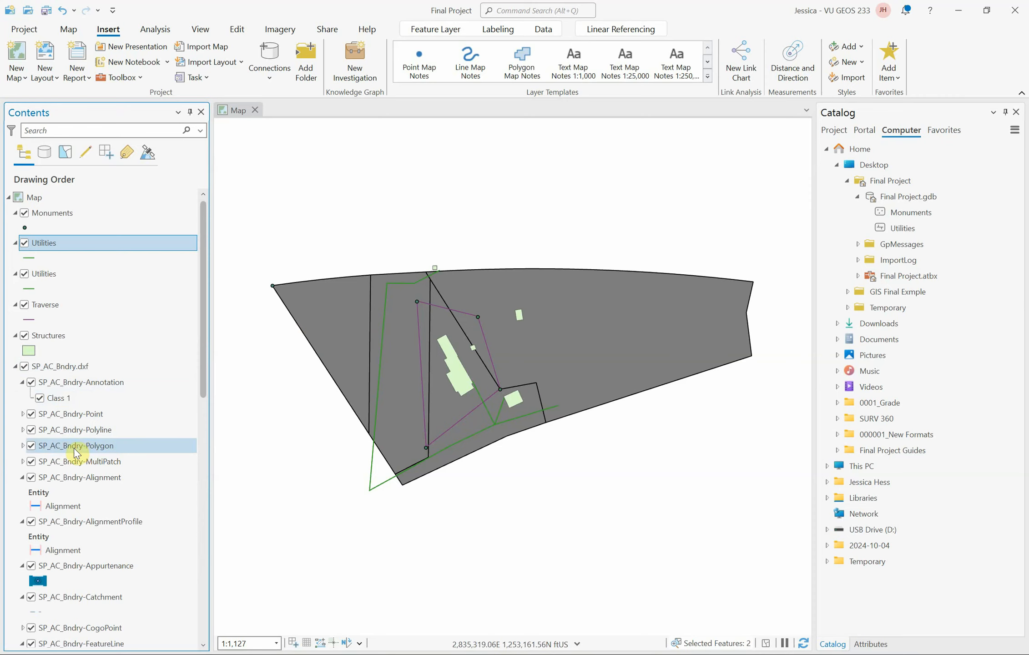
right_click(106, 446)
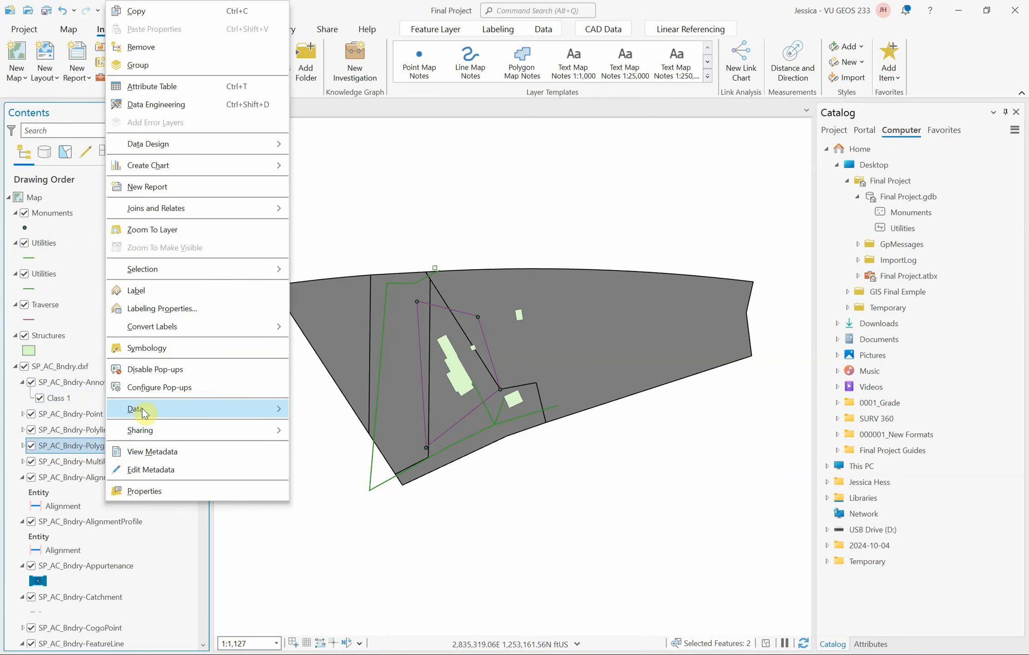
mouse_move(142, 410)
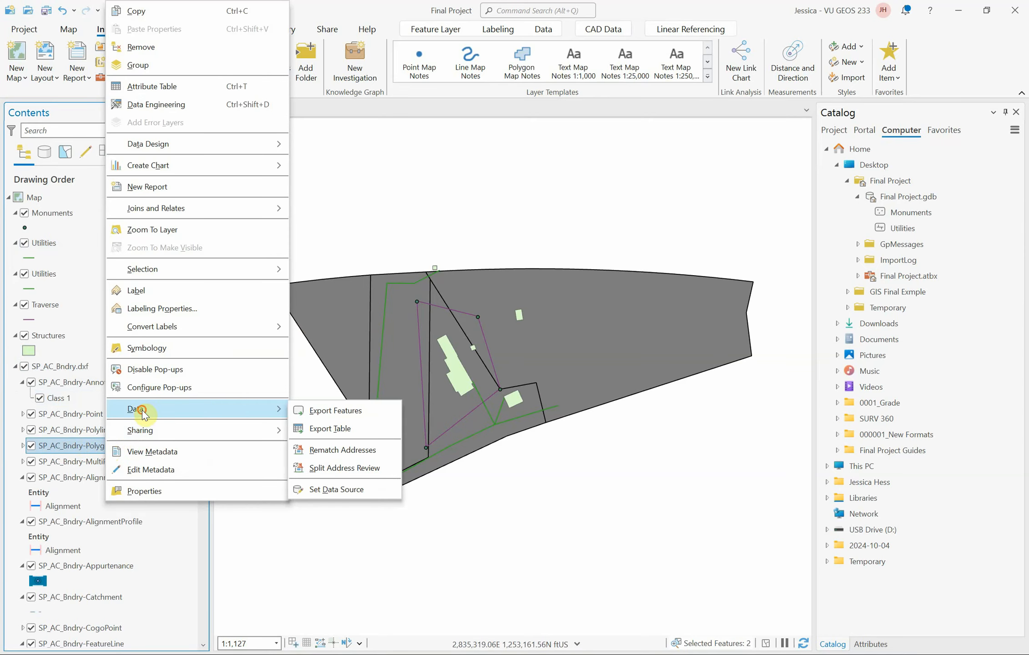
left_click(342, 410)
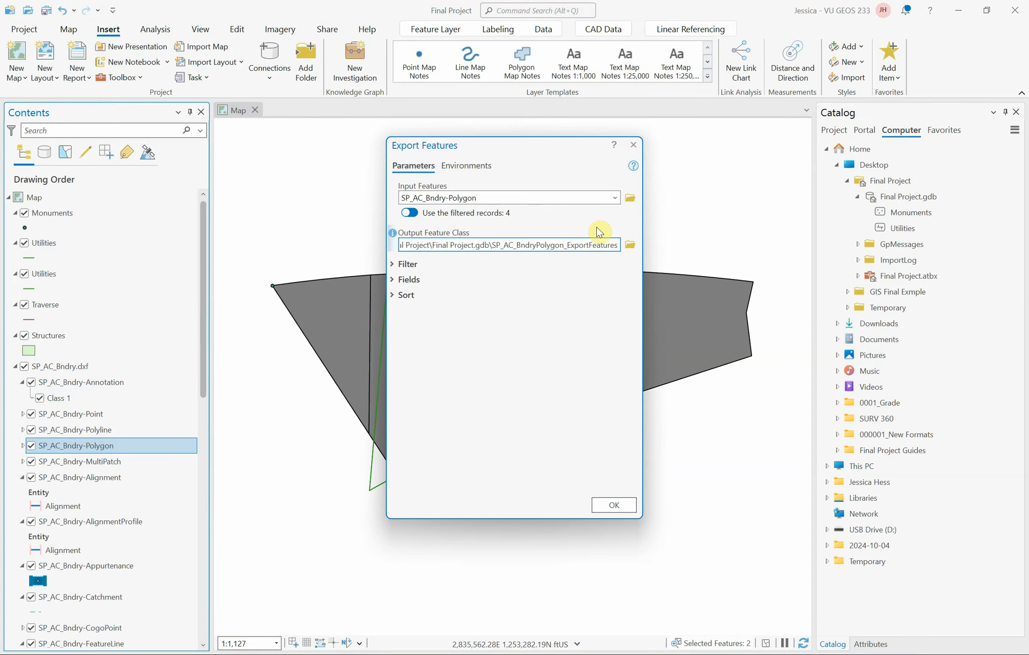
key("BackSpace")
key("BackSpace")
key("BackSpace")
key("BackSpace")
key("BackSpace")
key("BackSpace")
key("BackSpace")
key("BackSpace")
key("BackSpace")
key("BackSpace")
key("BackSpace")
key("BackSpace")
key("BackSpace")
key("BackSpace")
key("BackSpace")
key("BackSpace")
key("BackSpace")
key("BackSpace")
key("BackSpace")
key("BackSpace")
key("BackSpace")
key("BackSpace")
key("BackSpace")
key("BackSpace")
key("BackSpace")
key("BackSpace")
key("BackSpace")
key("BackSpace")
key("BackSpace")
key("BackSpace")
key("BackSpace")
key("BackSpace")
key("BackSpace")
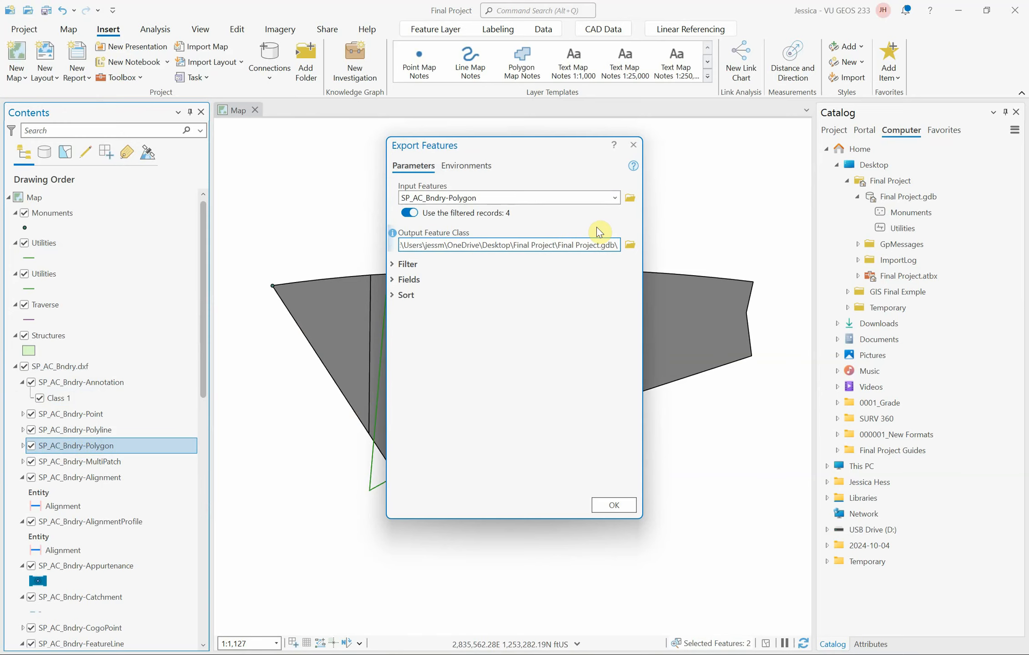
type("Boundaries")
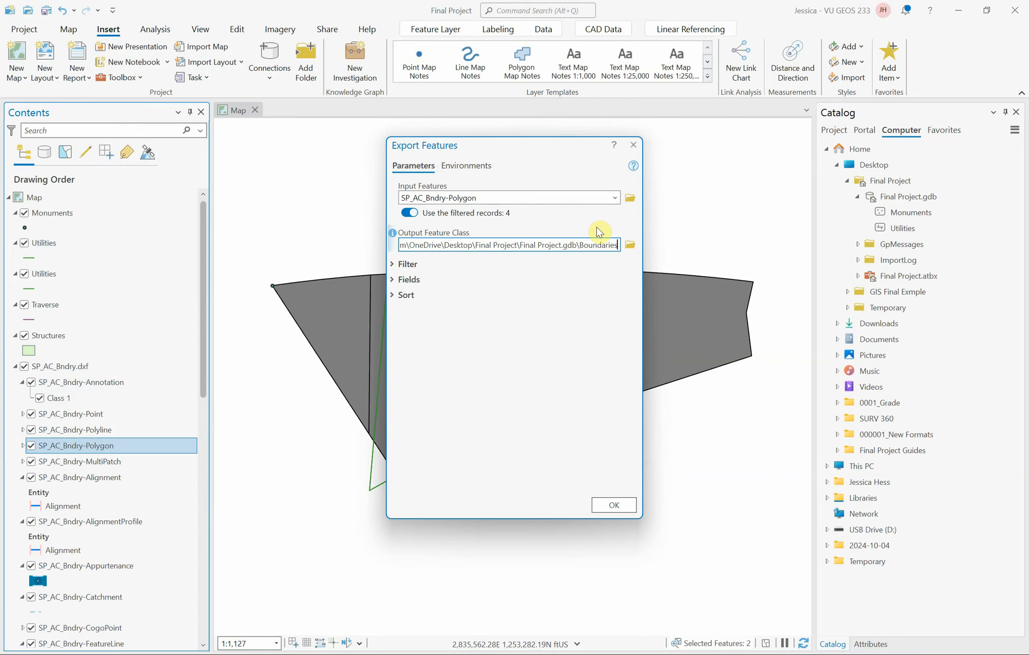
left_click(614, 505)
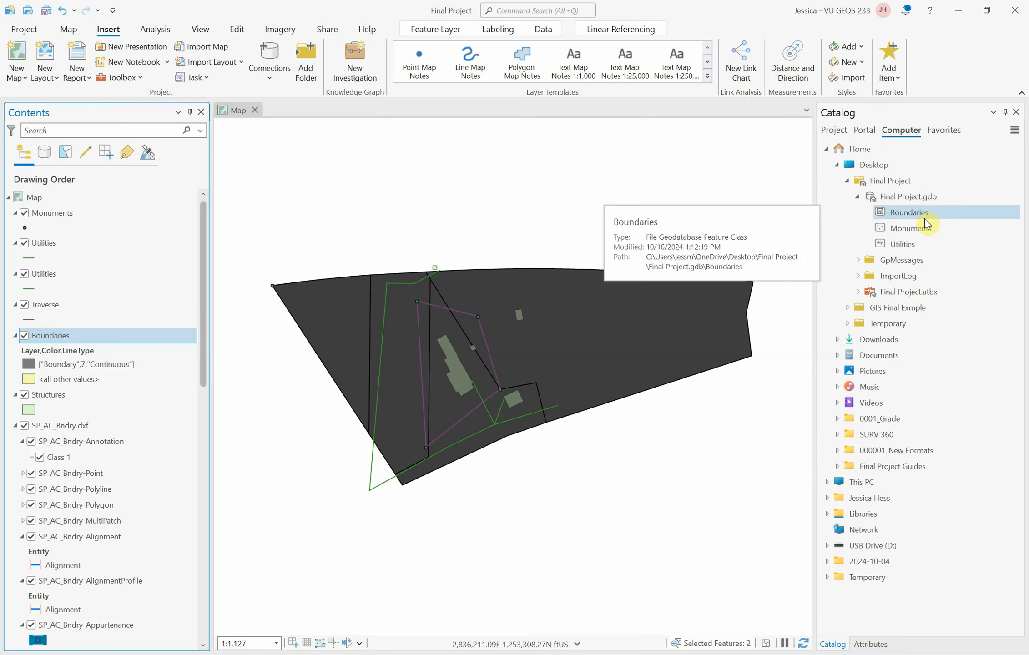
Collapse the Boundaries legend, and remove the SP_AC_Bndry.dxf group and the lower, original Utilities layer from the map.
left_click(600, 474)
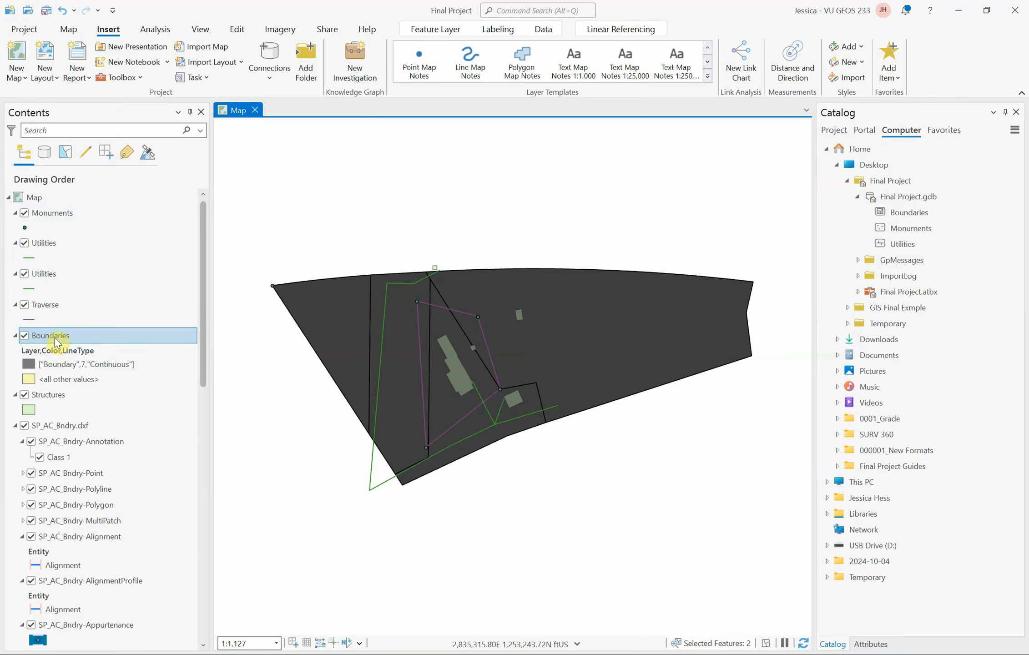
left_click(16, 336)
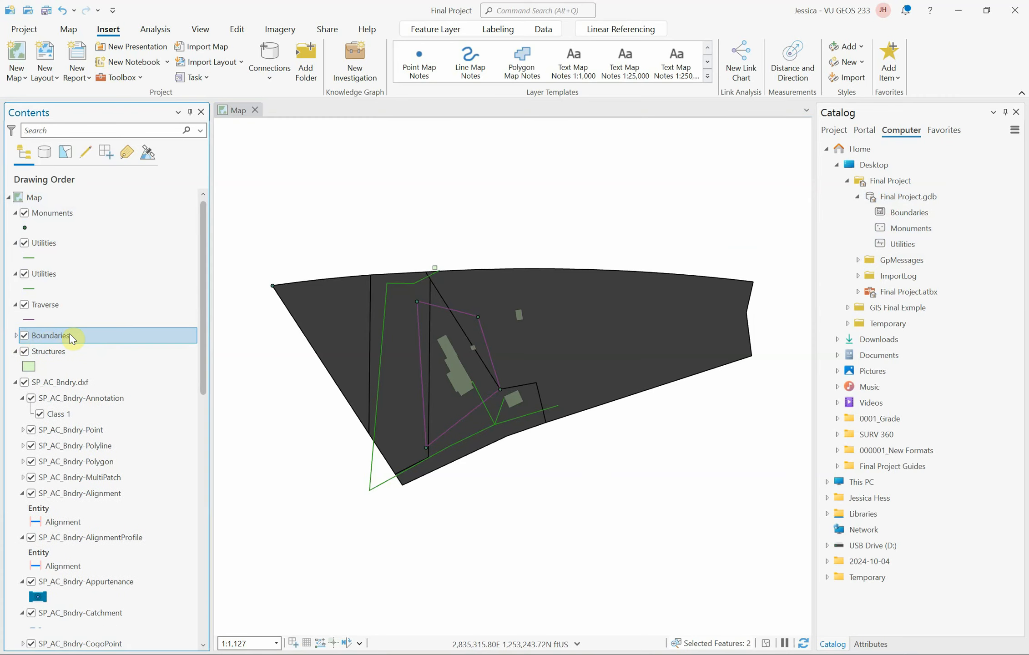
left_click(51, 354, "ctrl")
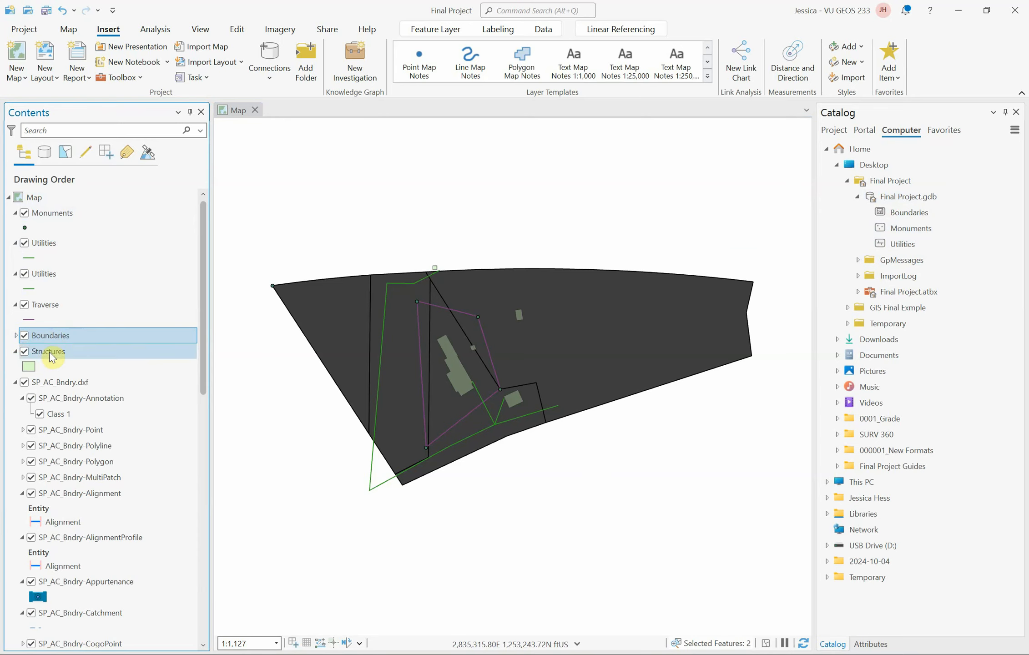
left_click(16, 383)
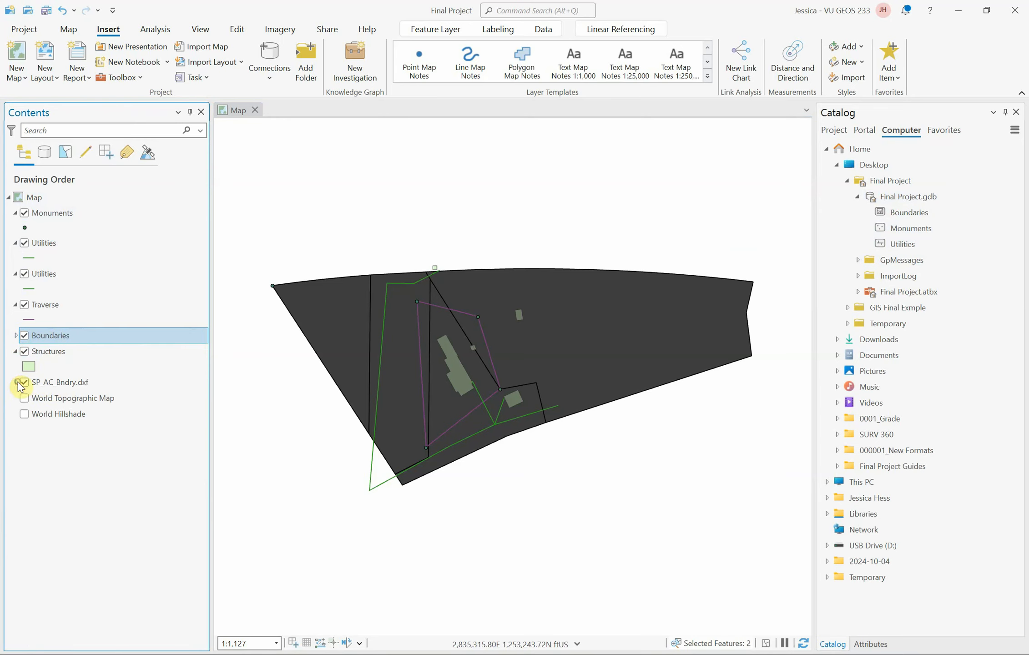
right_click(57, 385)
left_click(69, 392)
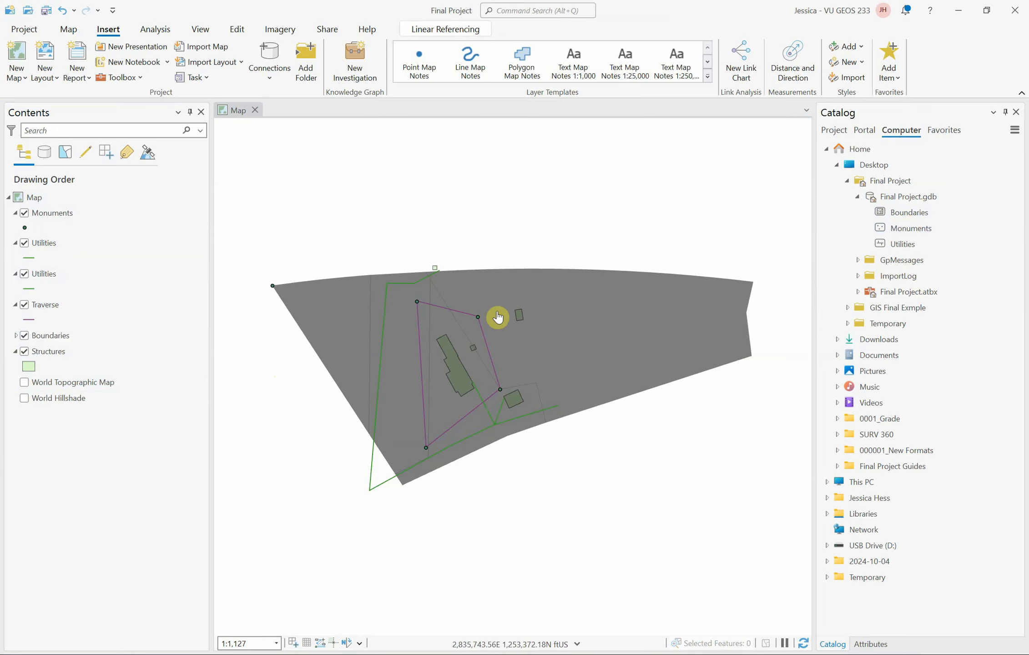
right_click(47, 276)
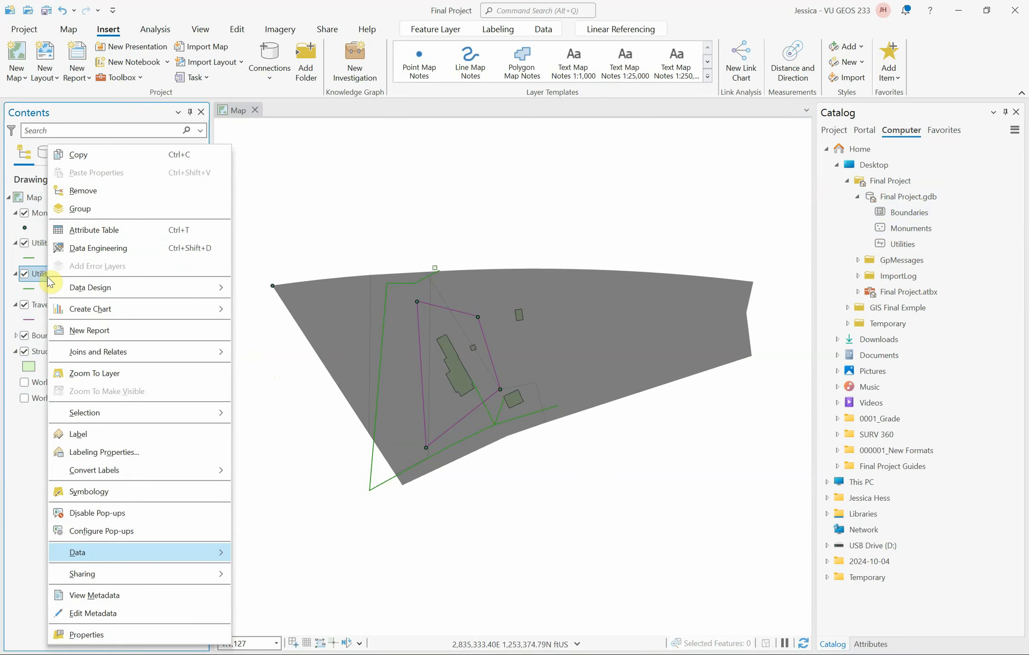
left_click(84, 192)
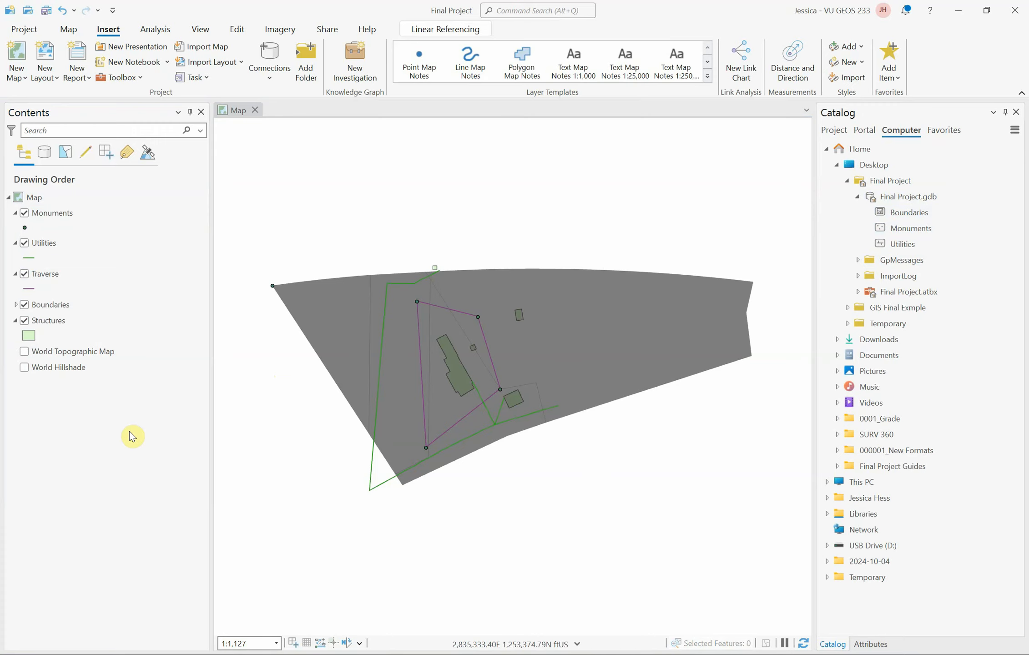